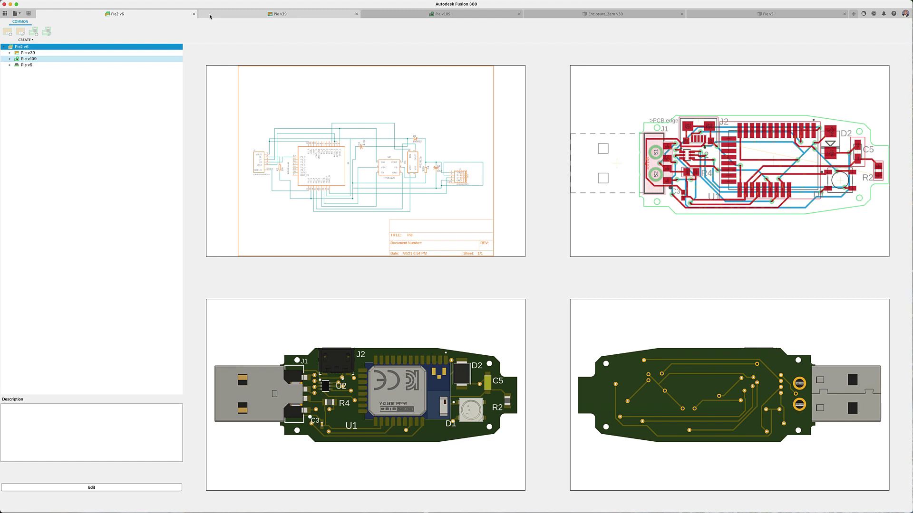
Tour the Pie v39 schematic, Pie v109 board, Pie v5 3D and Enclosure designs, then Add Part
left_click(209, 16)
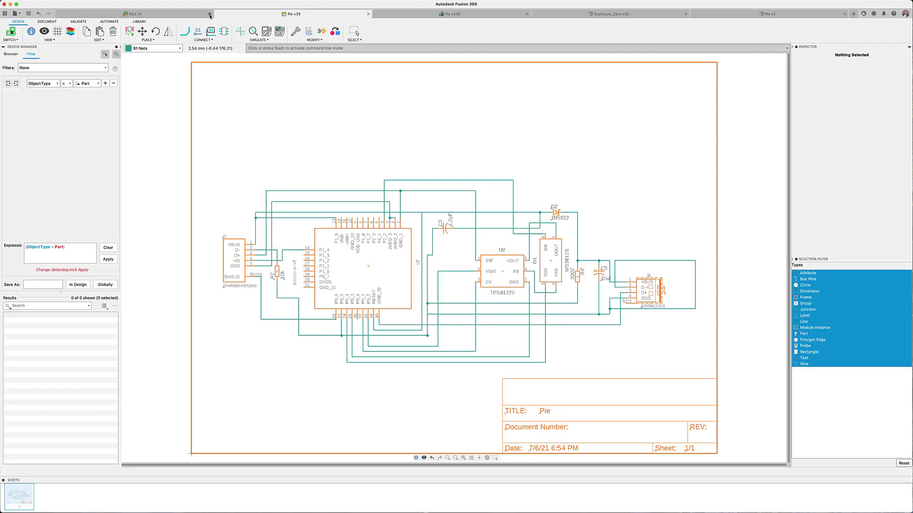
left_click(398, 15)
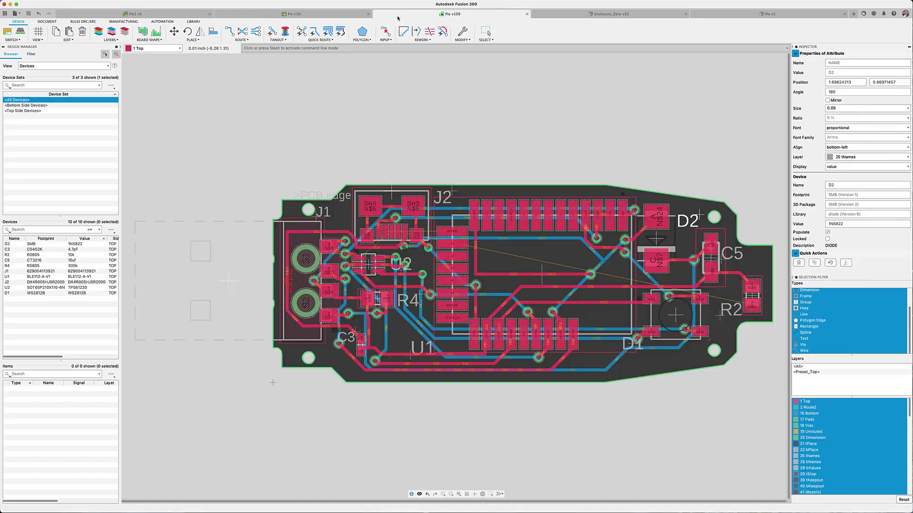
left_click(730, 18)
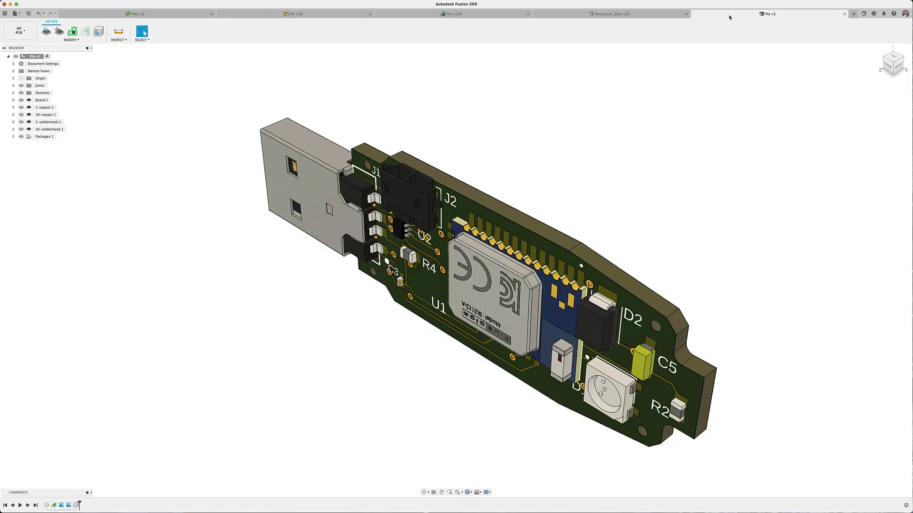
left_click(661, 18)
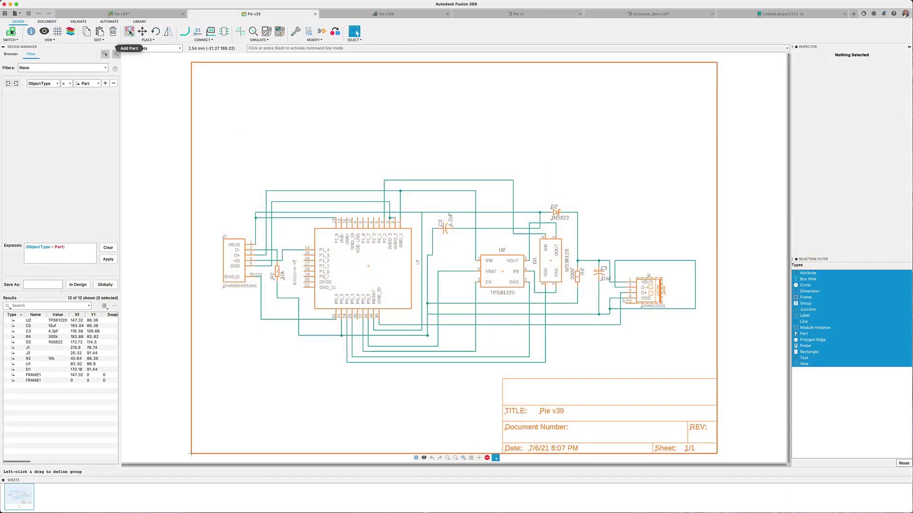
left_click(129, 31)
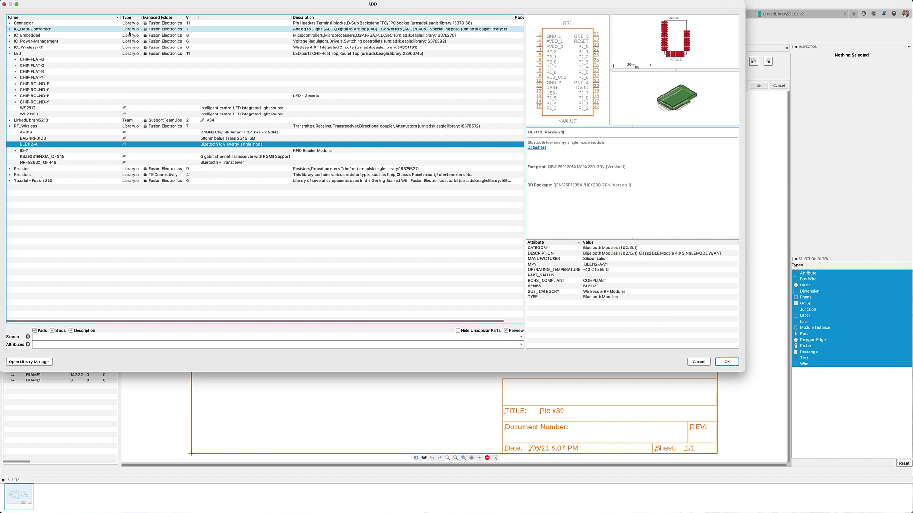
Show the Library Manager's Available list of all libraries, not just those in use
left_click(34, 363)
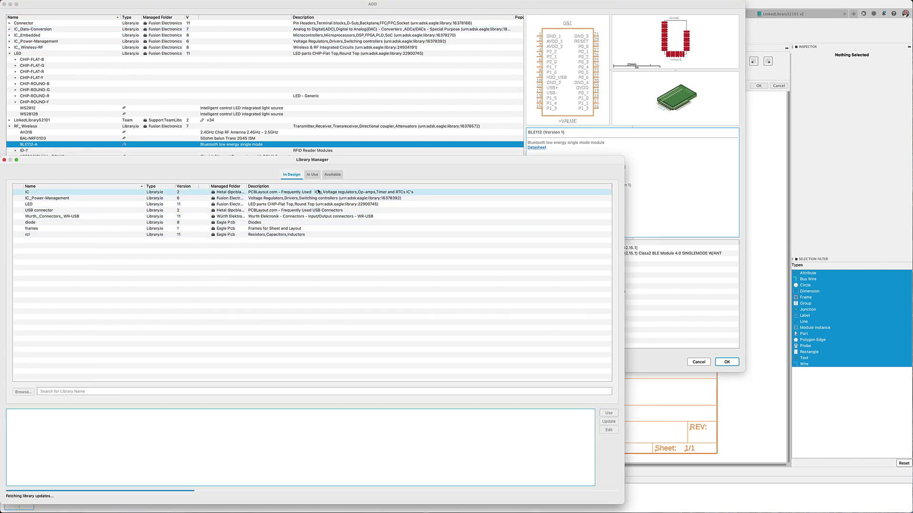
left_click(333, 174)
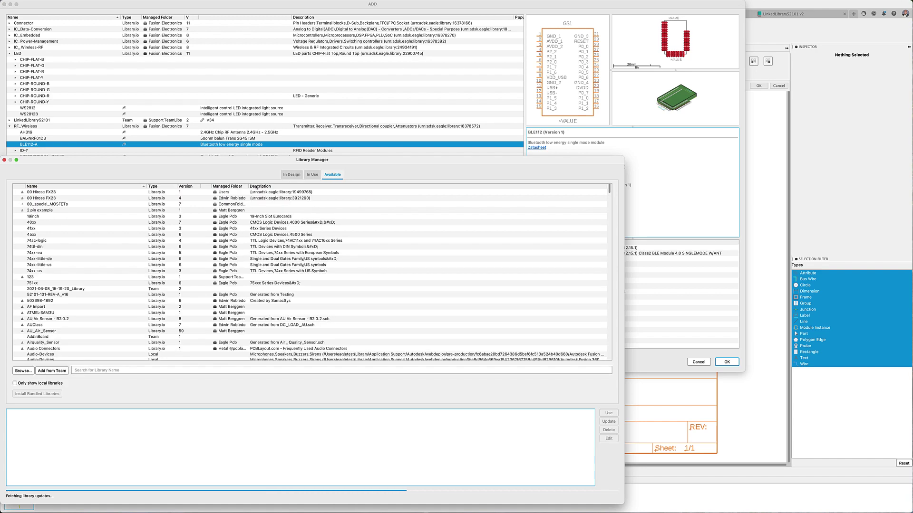
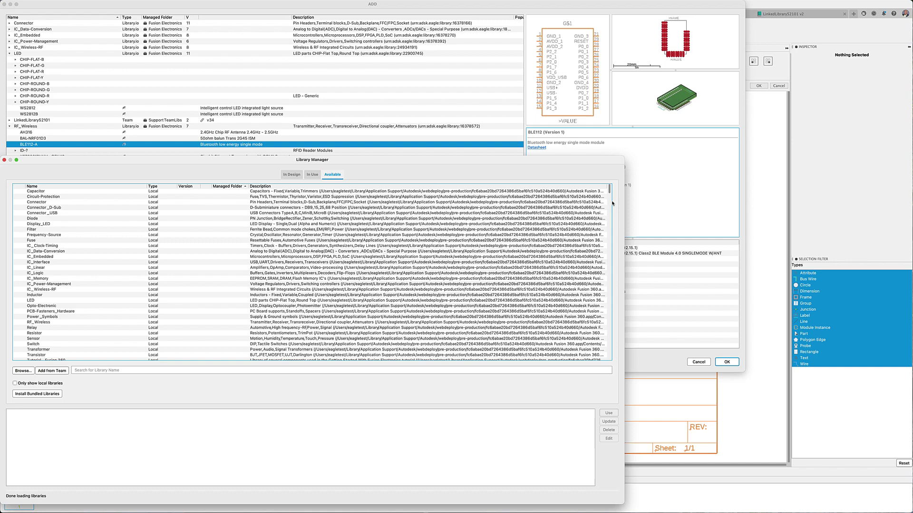
mouse_move(610, 194)
left_mouse_down()
mouse_move(610, 252)
mouse_move(592, 305)
left_mouse_up()
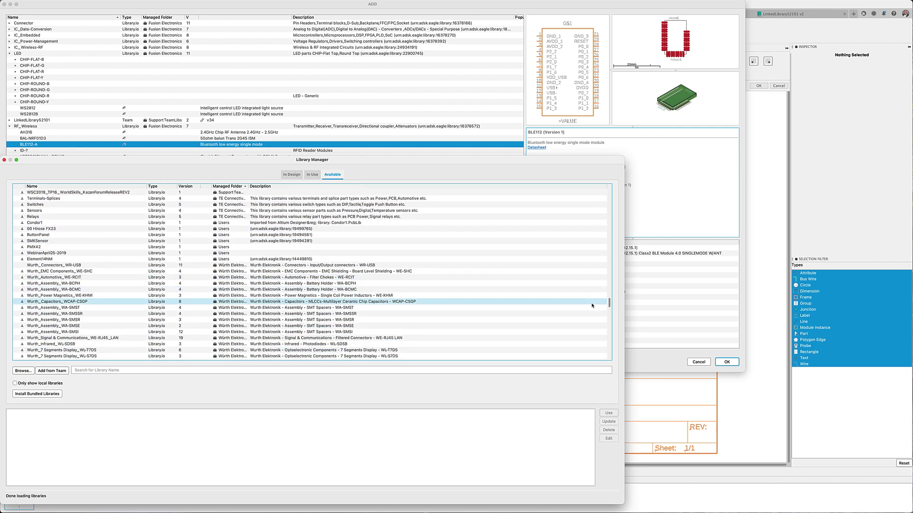
scroll(592, 306, "down", 2)
scroll(591, 305, "up", 1)
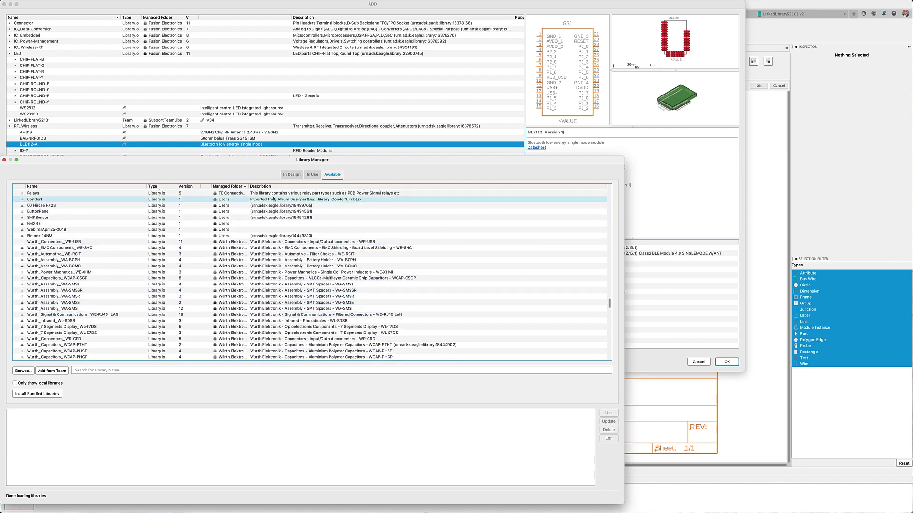
Close the Library Manager to return to the ADD dialog's collapsed library list
left_click(4, 160)
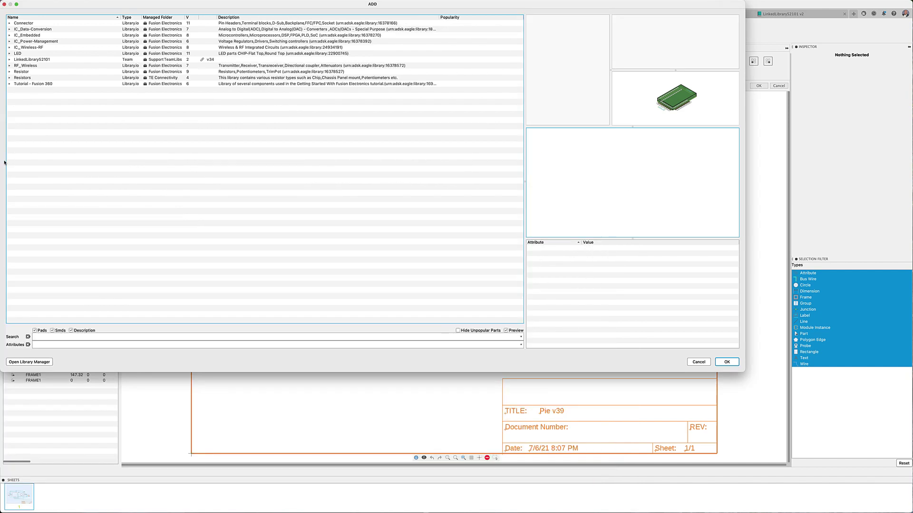
Open LinkedLibrary52101 from the Data Panel and browse its symbols and packages
left_click(5, 4)
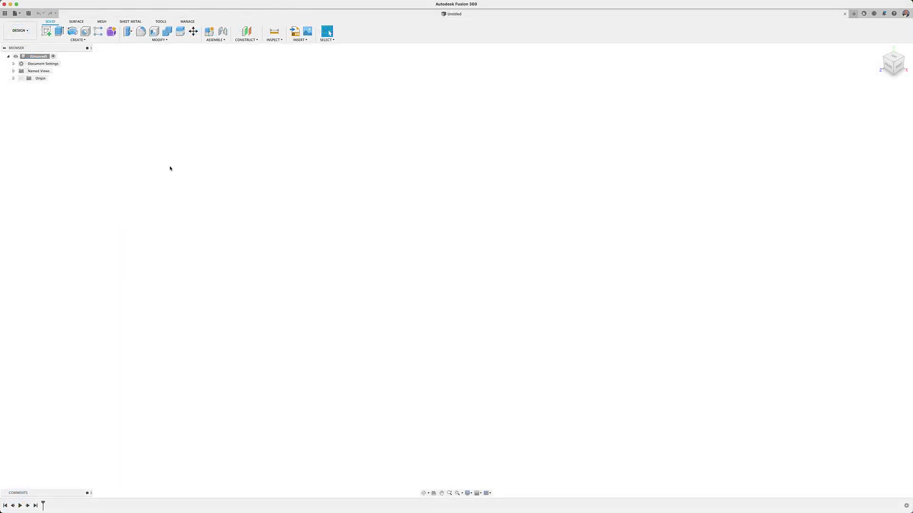
left_click(5, 13)
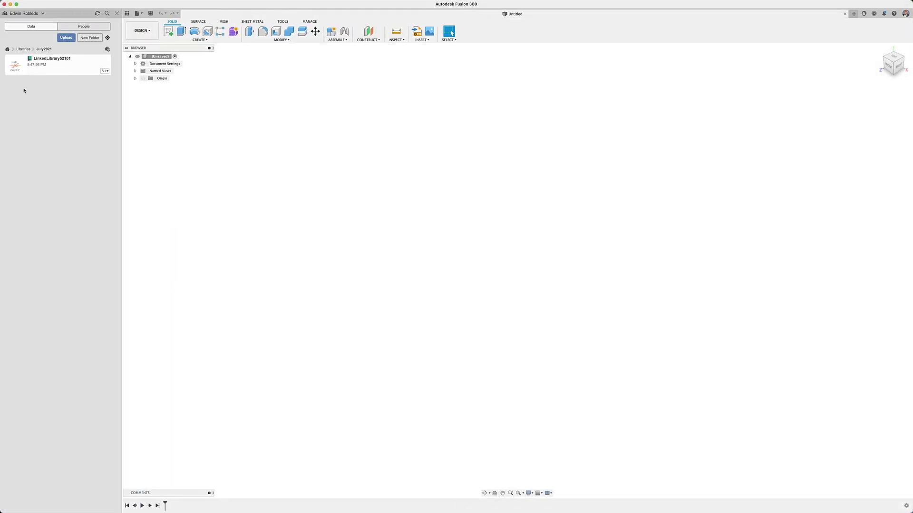
double_click(29, 72)
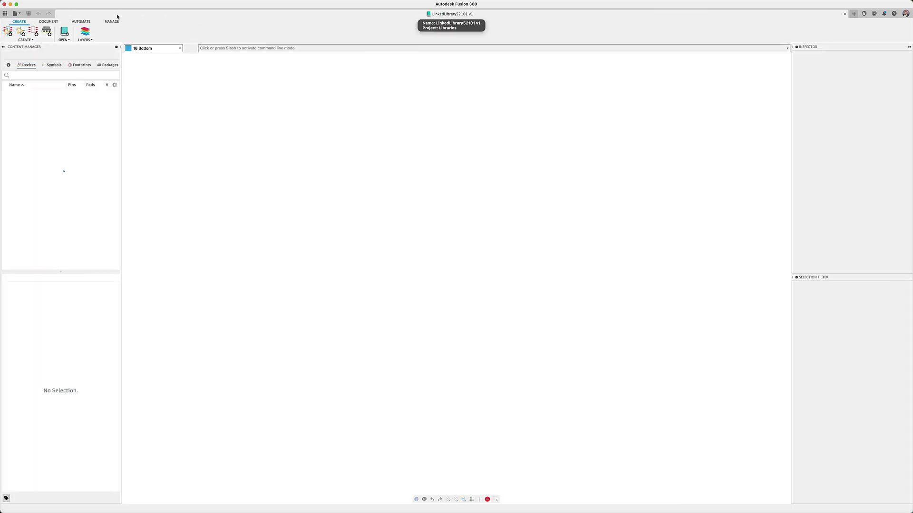
left_click(53, 65)
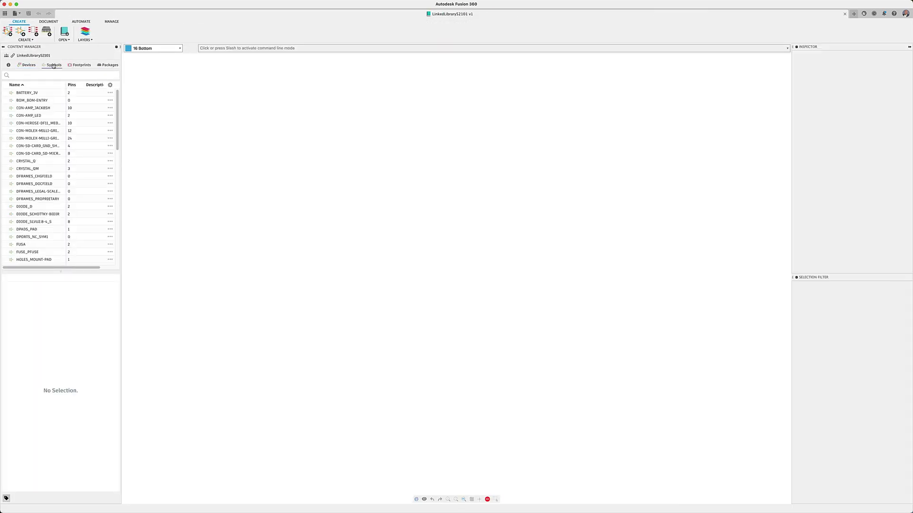
left_click(74, 65)
left_click(110, 65)
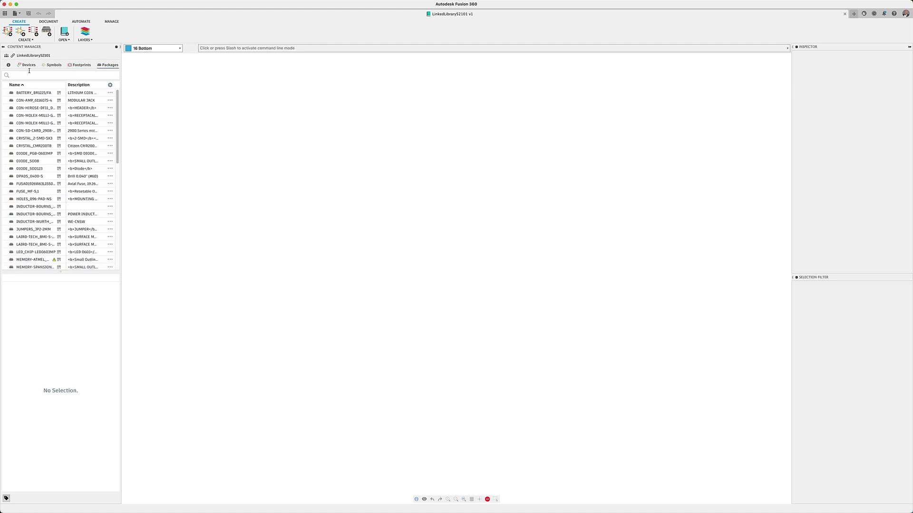
type("fuse")
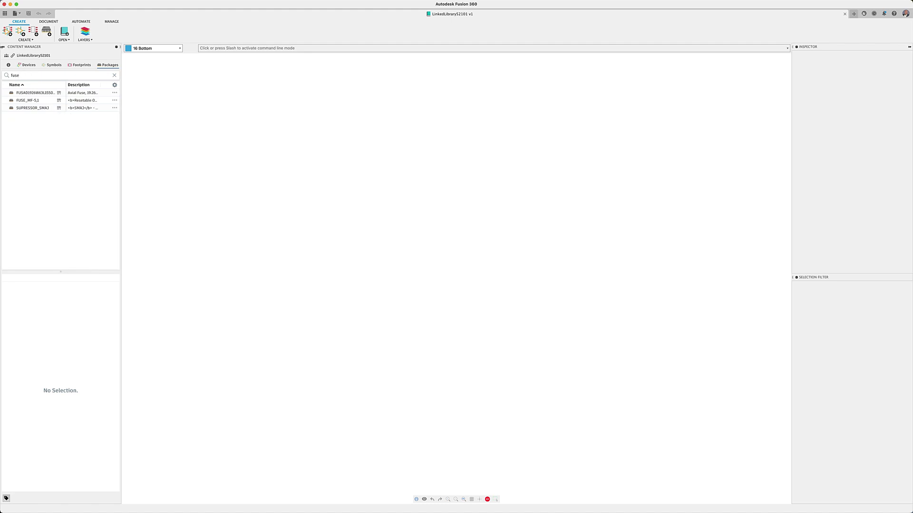
Open the FUSE device from a 'fuse' search and select the search text to filter for 1086
left_click(28, 65)
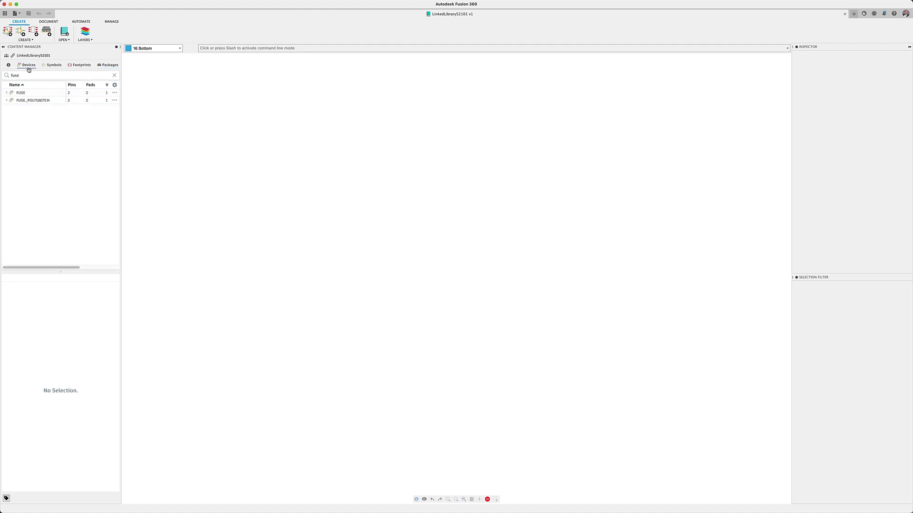
double_click(25, 93)
double_click(32, 73)
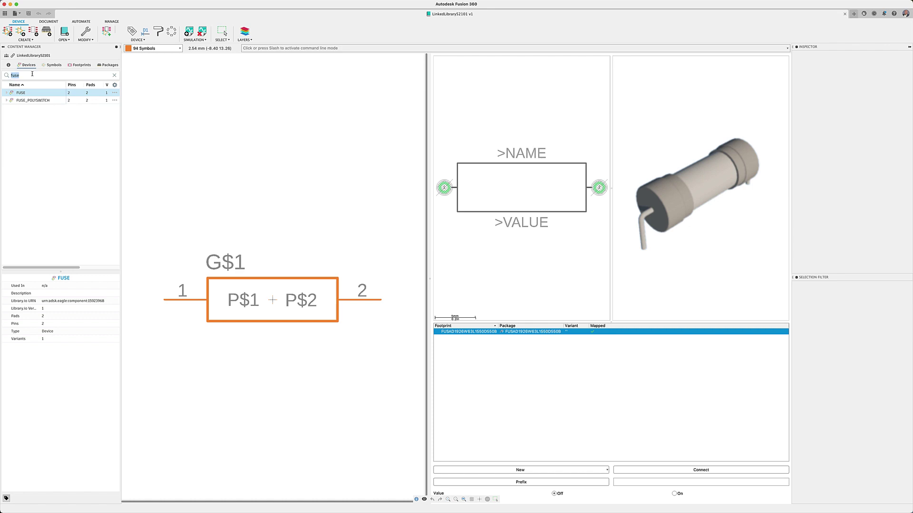
type("1086")
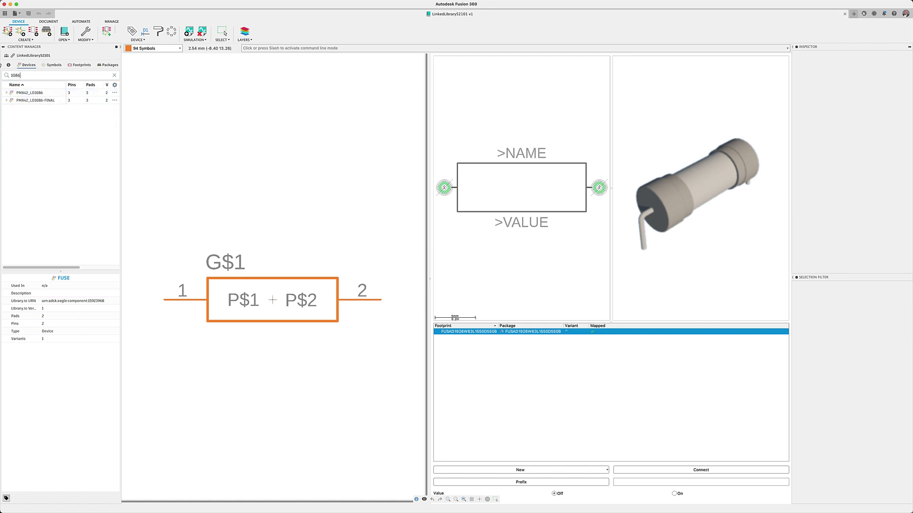
Open PMX42_LD1086-FINAL, generate an 11×11 BGA package model, and finish it
left_click(24, 102)
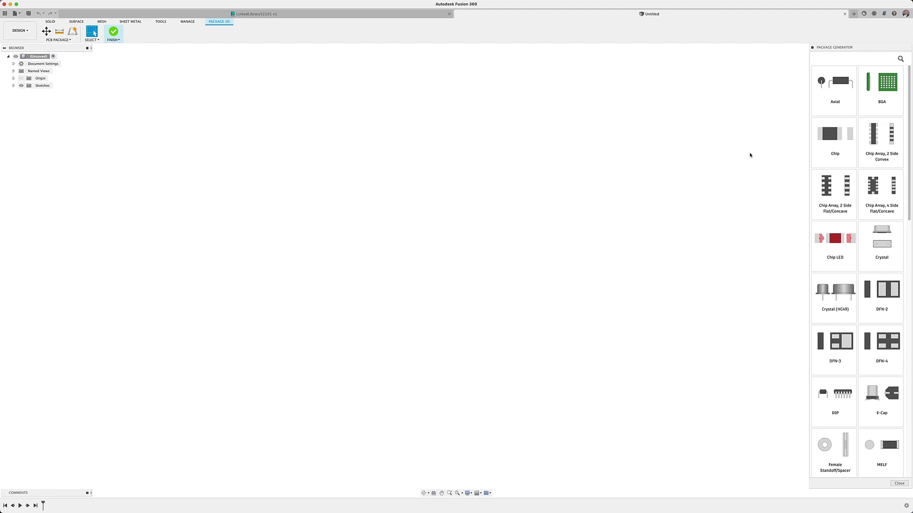
left_click(884, 83)
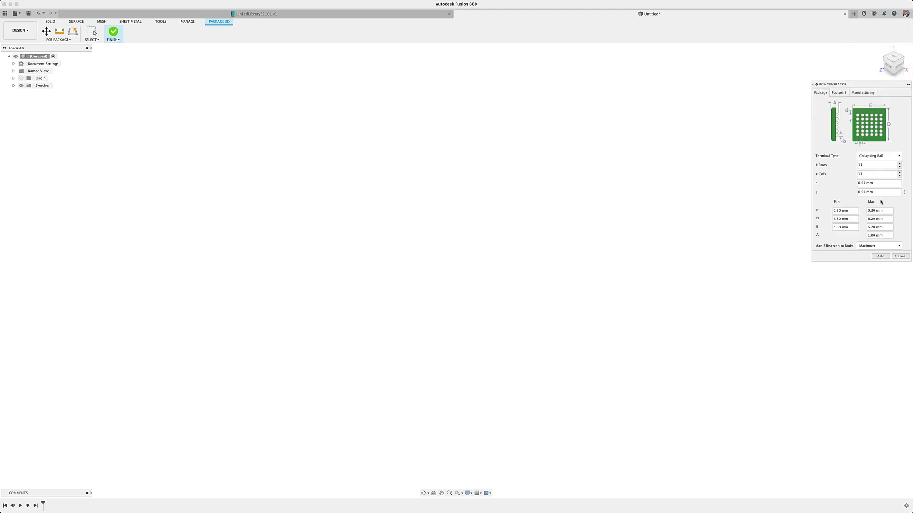
left_click(881, 257)
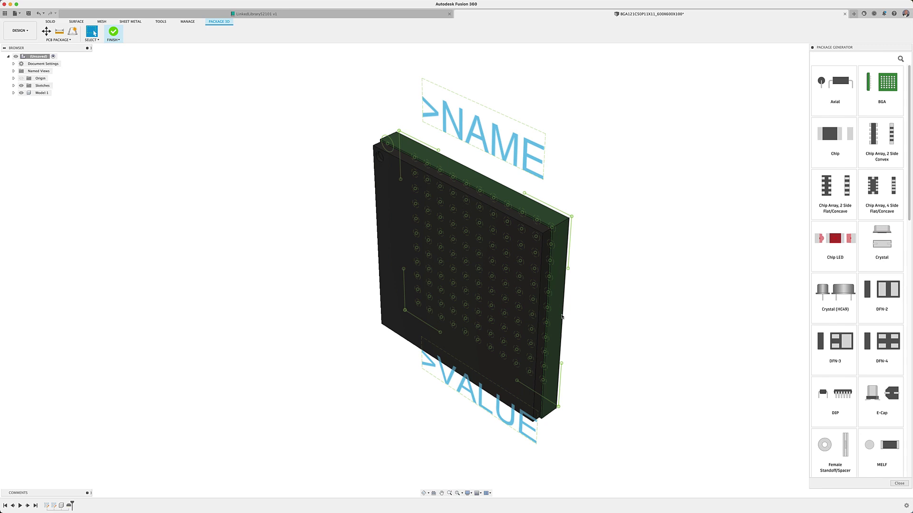
mouse_move(595, 285)
middle_mouse_down("shift")
mouse_move(523, 295)
mouse_move(553, 273)
middle_mouse_up("shift")
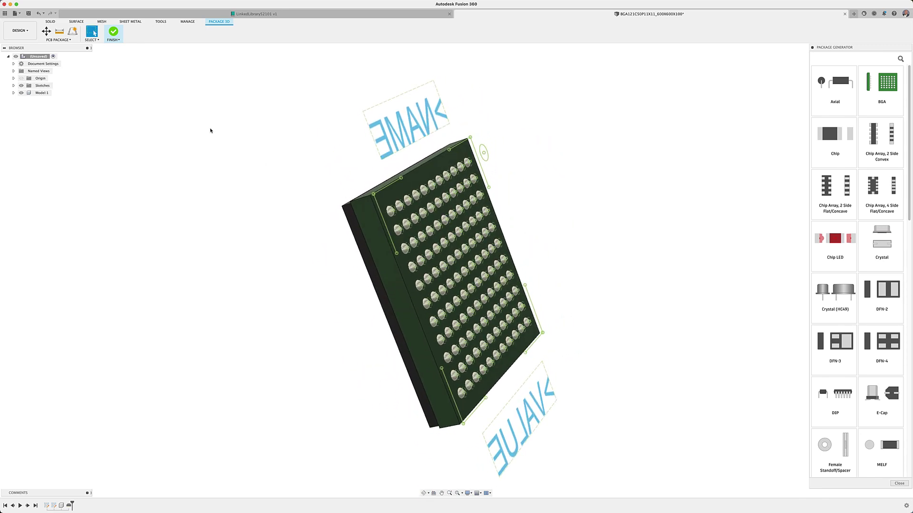
left_click(110, 32)
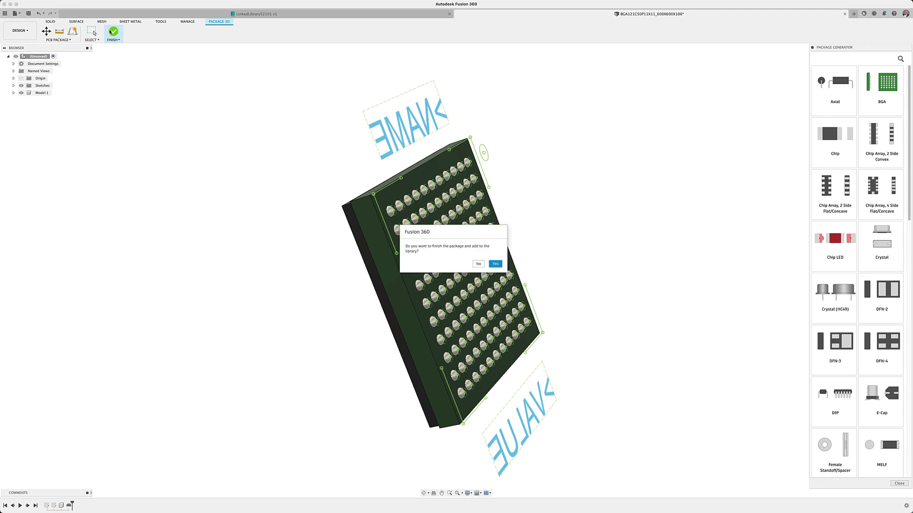
Save BGA121C50P11X11_600X600X100 to the library and open its footprint from the unfiltered package list
left_click(494, 264)
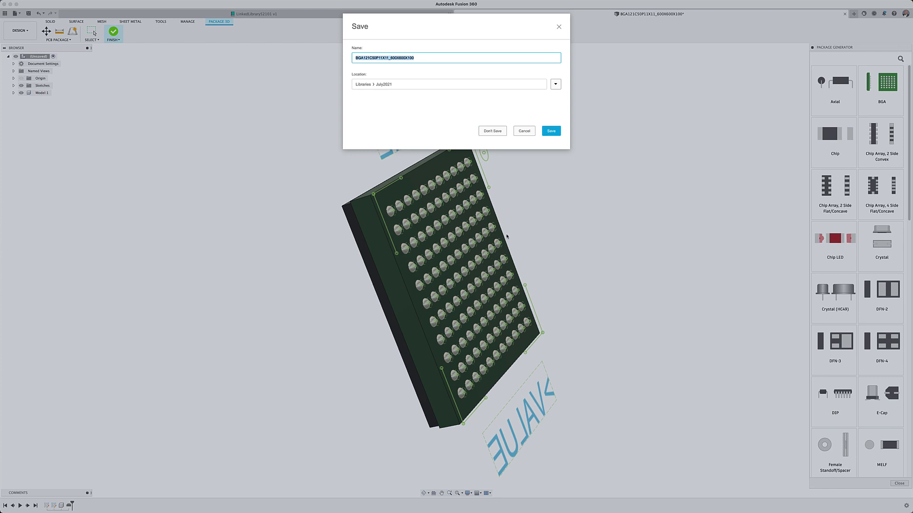
left_click(545, 133)
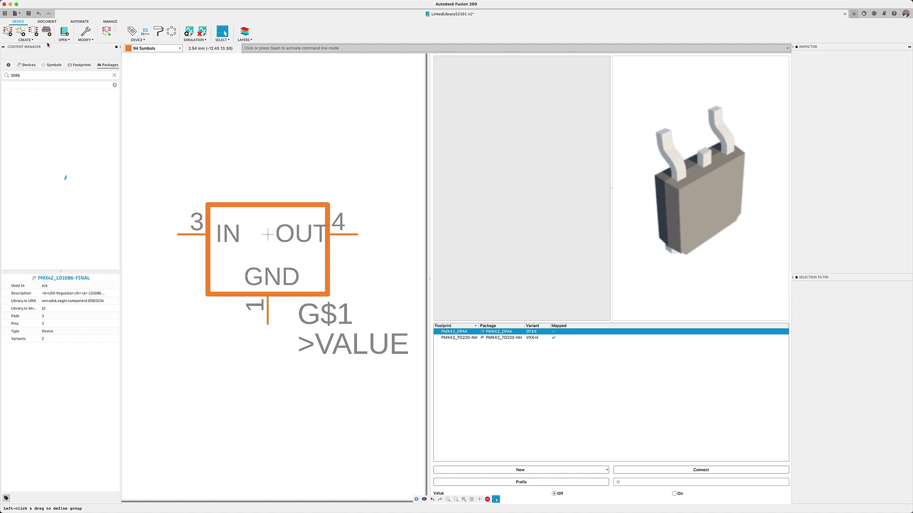
left_click(8, 13)
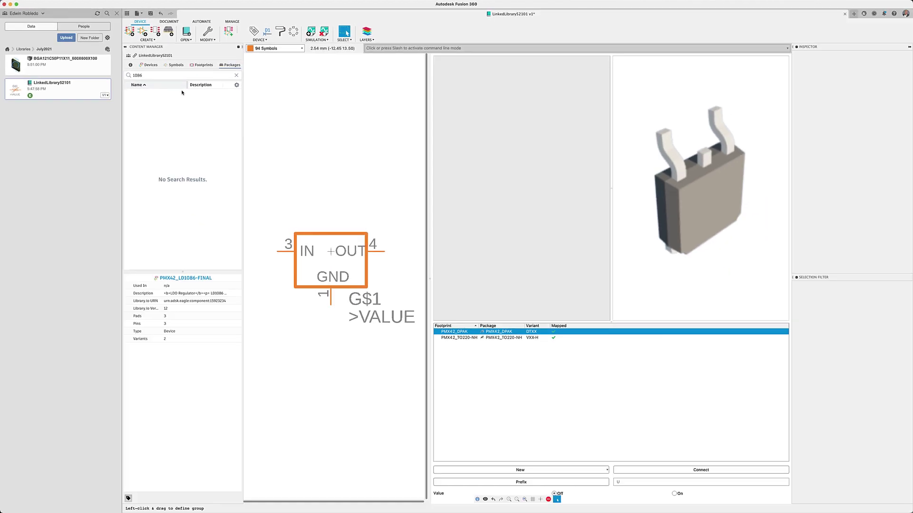
left_click(237, 75)
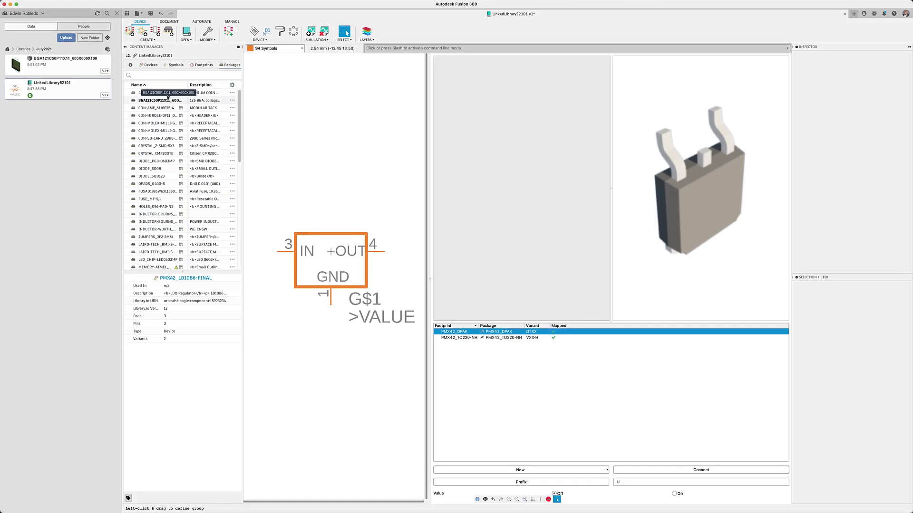
double_click(166, 99)
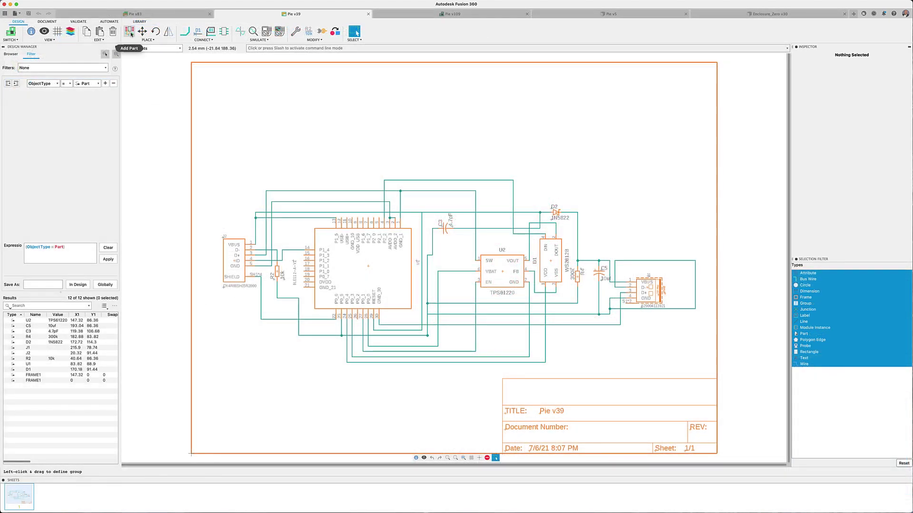
Preview the WS2812 and WS2812B parts from the LED library in the ADD dialog
left_click(130, 31)
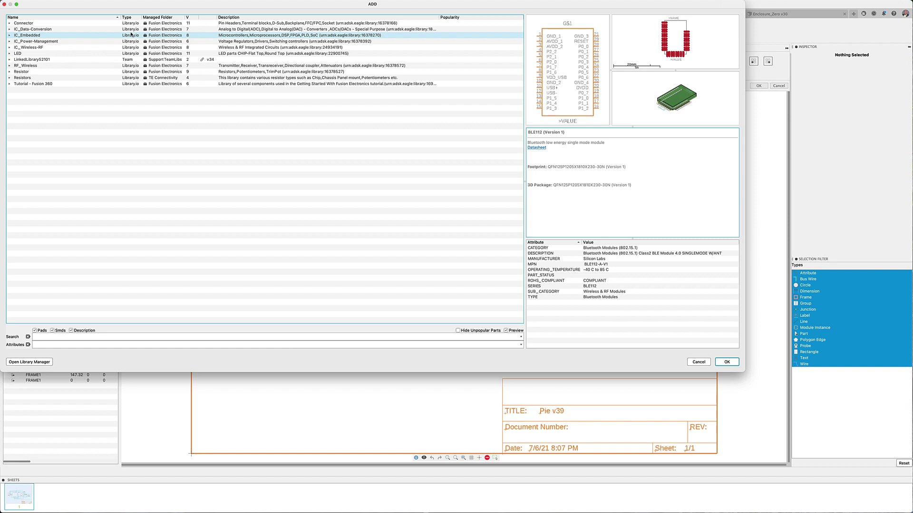
key("Down")
key("Down")
key("Down")
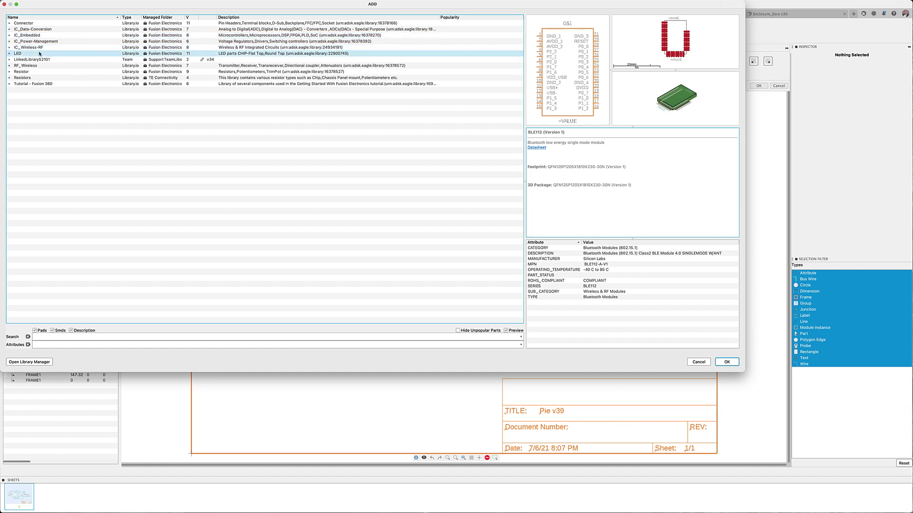
left_click(10, 54)
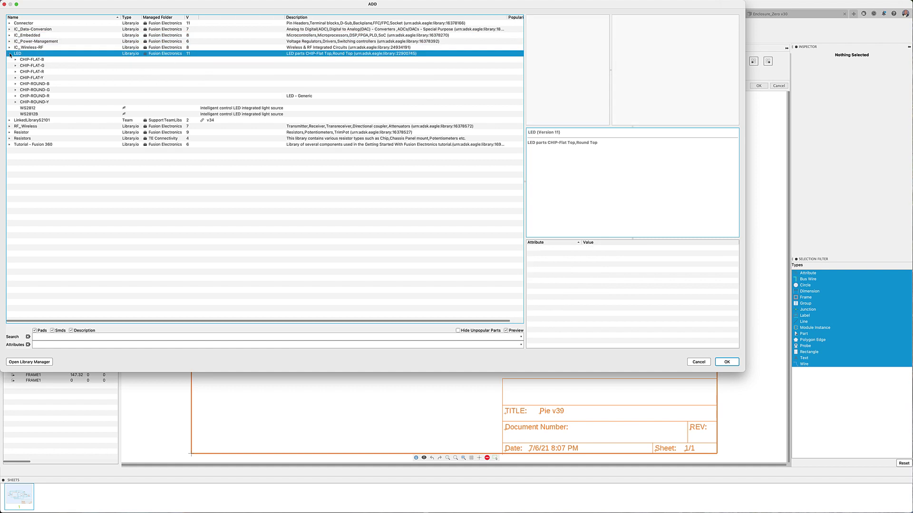
left_click(22, 108)
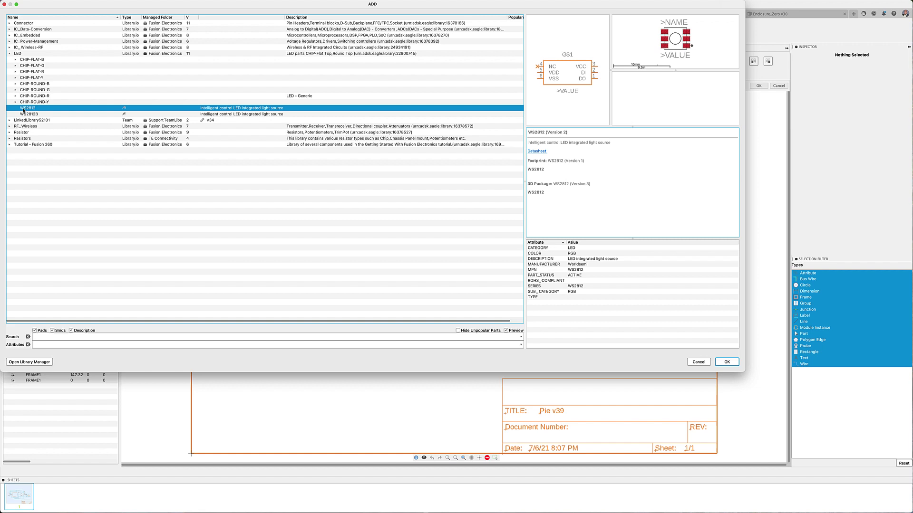
left_click(25, 114)
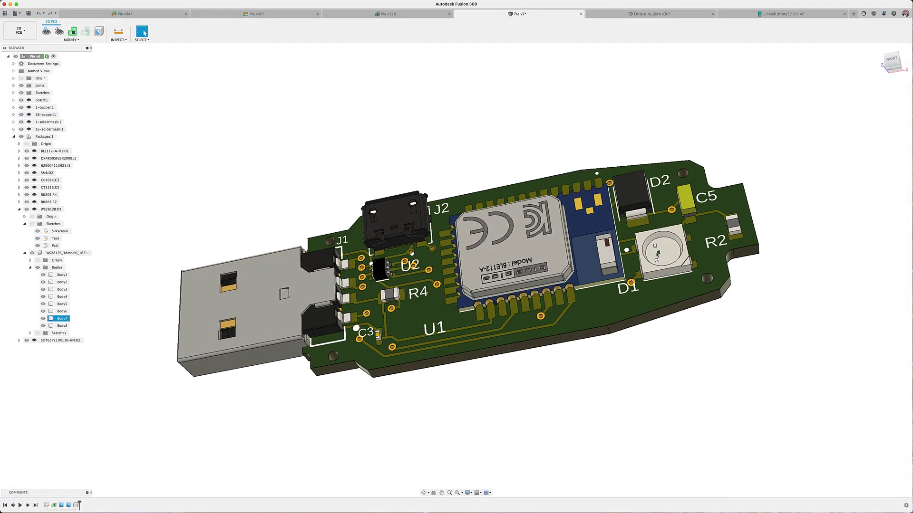
scroll(657, 253, "up", 5)
scroll(657, 254, "up", 3)
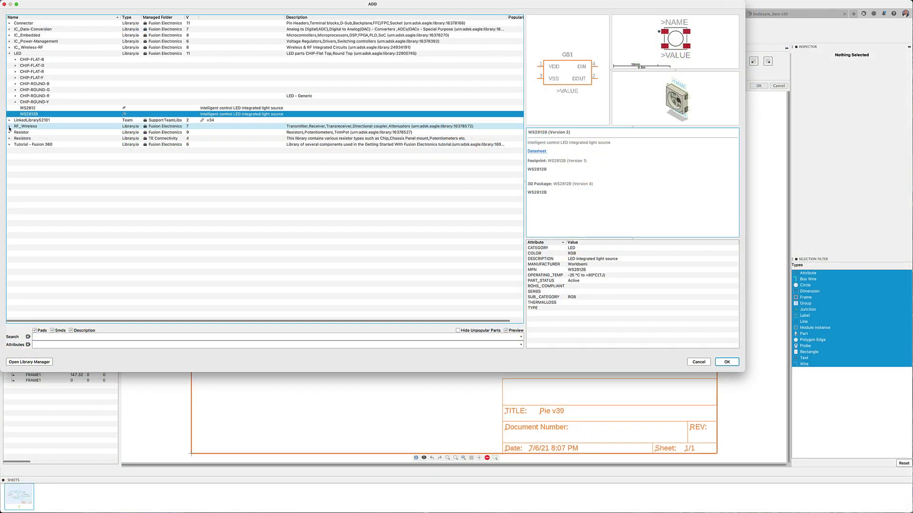
Expand RF_Wireless and preview the BLE112-A Bluetooth module
left_click(9, 128)
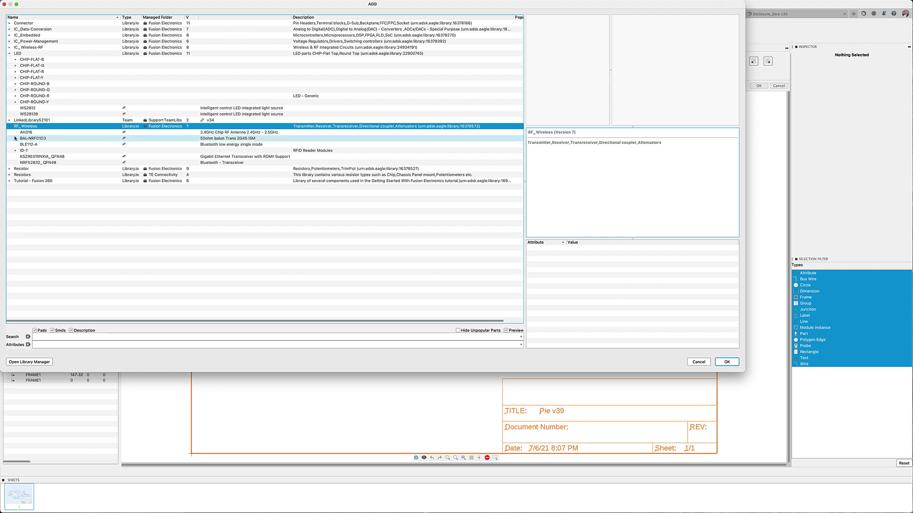
left_click(22, 144)
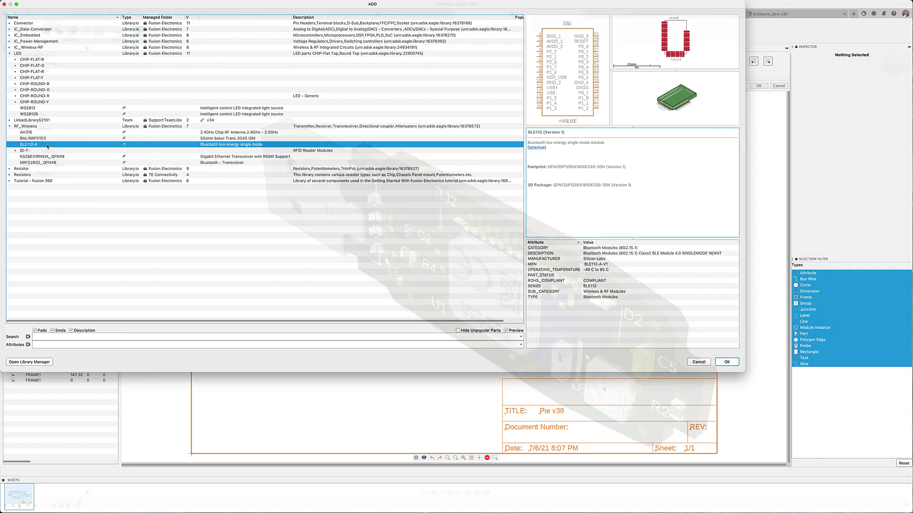
Inspect the module via the BLE named view, return home, and switch to Enclosure_Zero
double_click(37, 107)
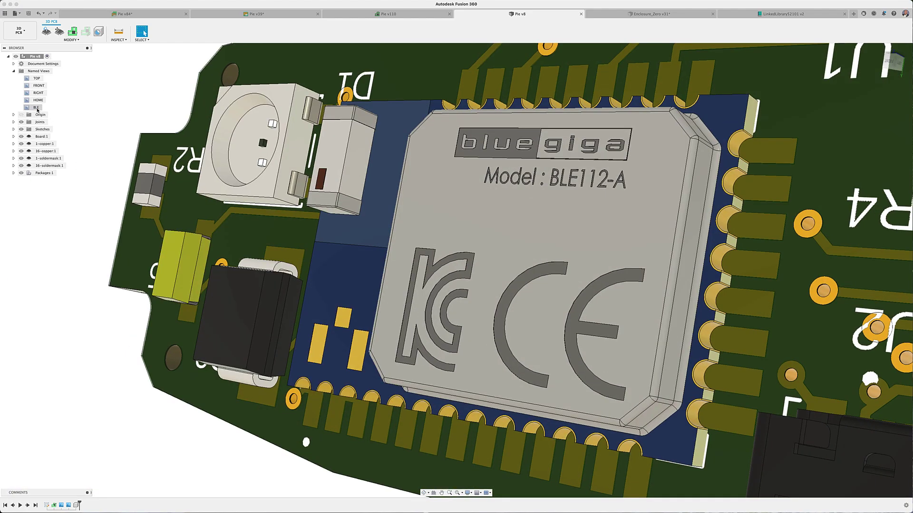
double_click(38, 99)
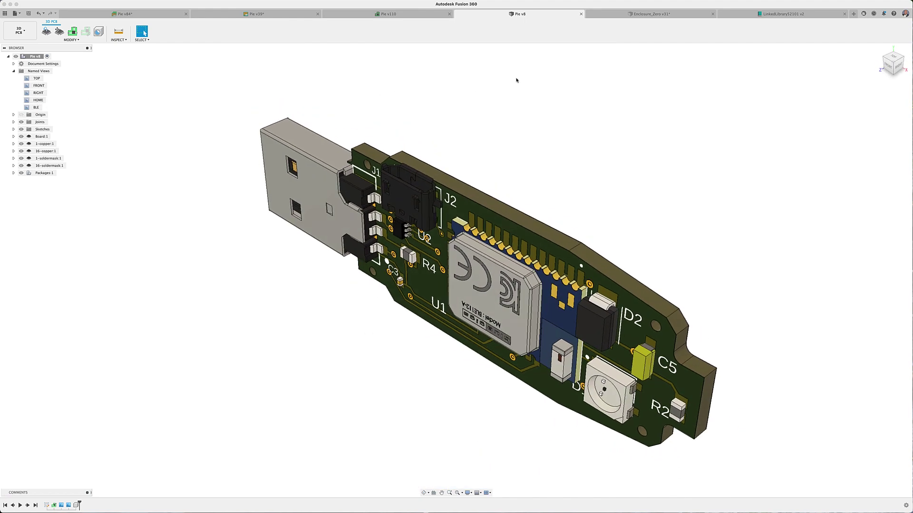
left_click(652, 15)
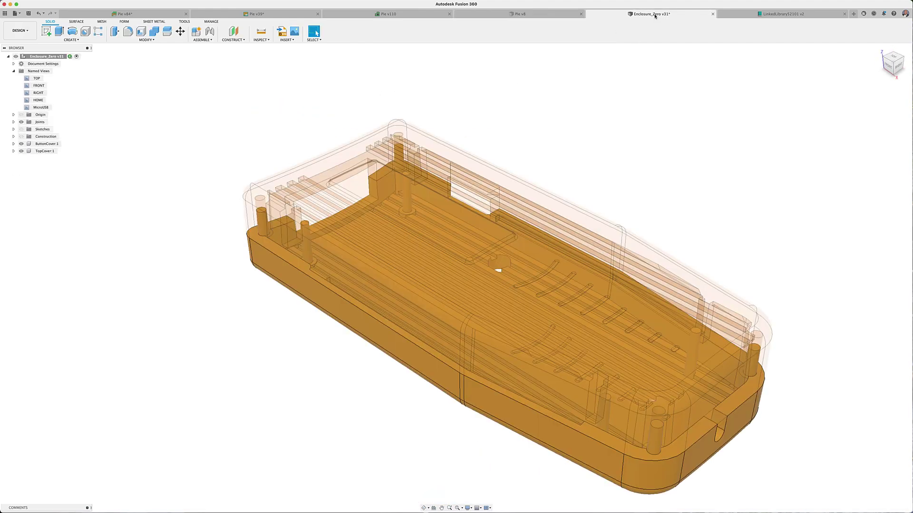
Insert the Pie design into Enclosure_Zero from the Data Panel and hide TopCover:1
left_click(14, 13)
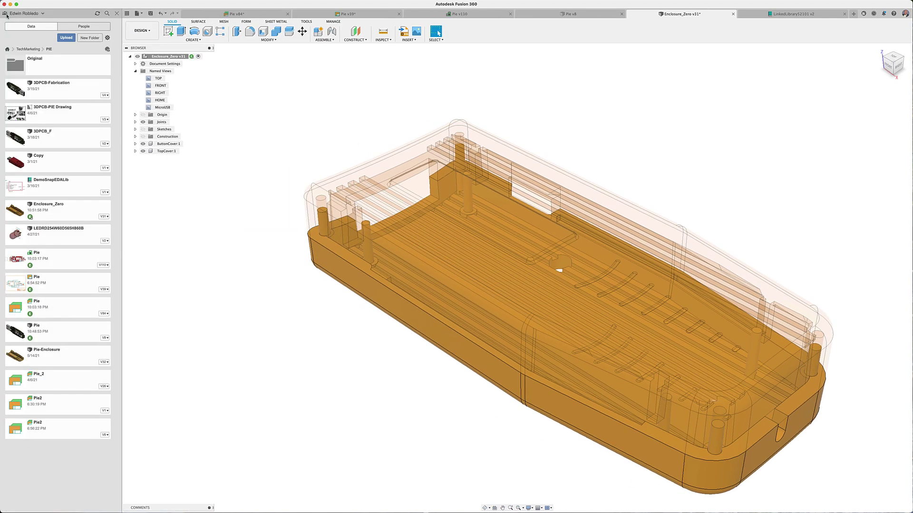
right_click(52, 329)
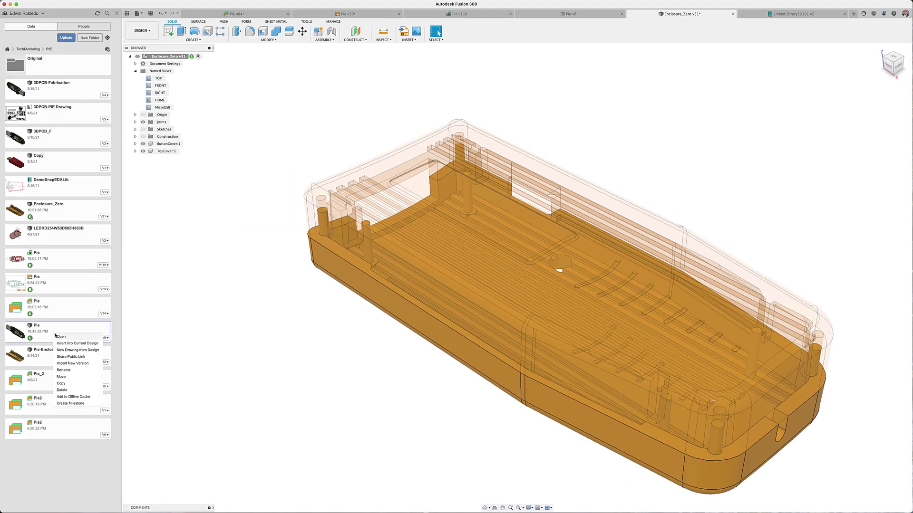
left_click(60, 345)
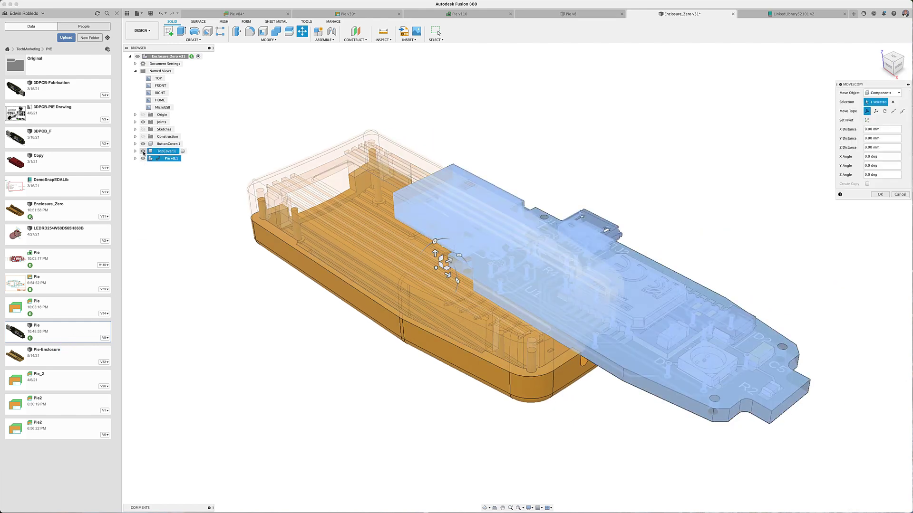
left_click(143, 151)
left_click(115, 13)
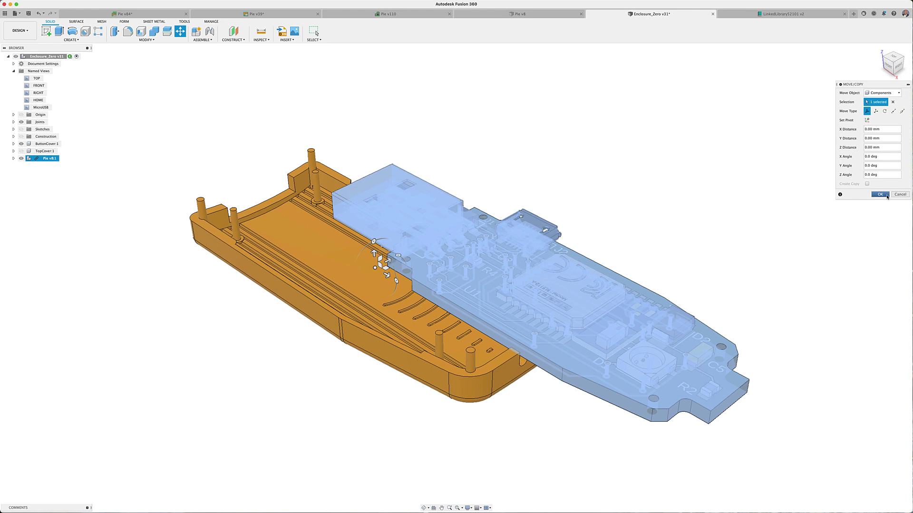
Confirm the board's placement and pick a Board:1 snap point for a joint
left_click(880, 195)
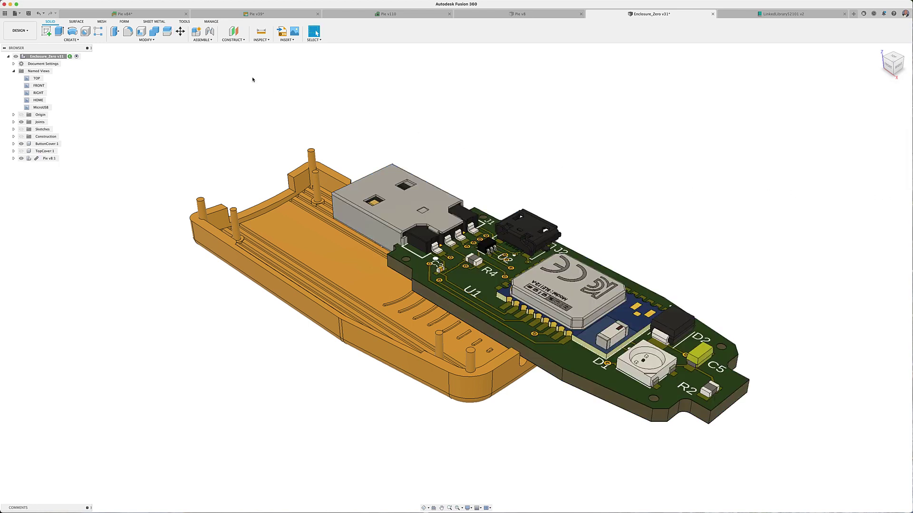
left_click(210, 31)
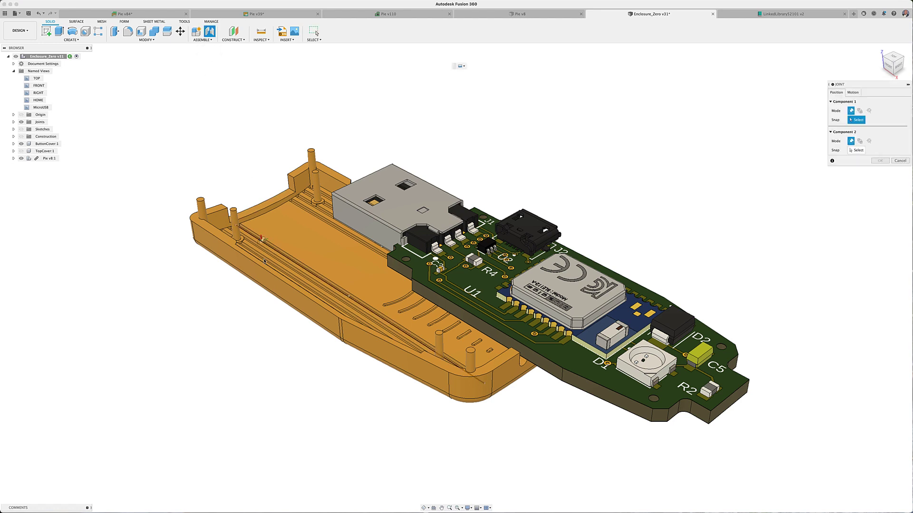
middle_click_drag(314, 354, 263, 314, "shift")
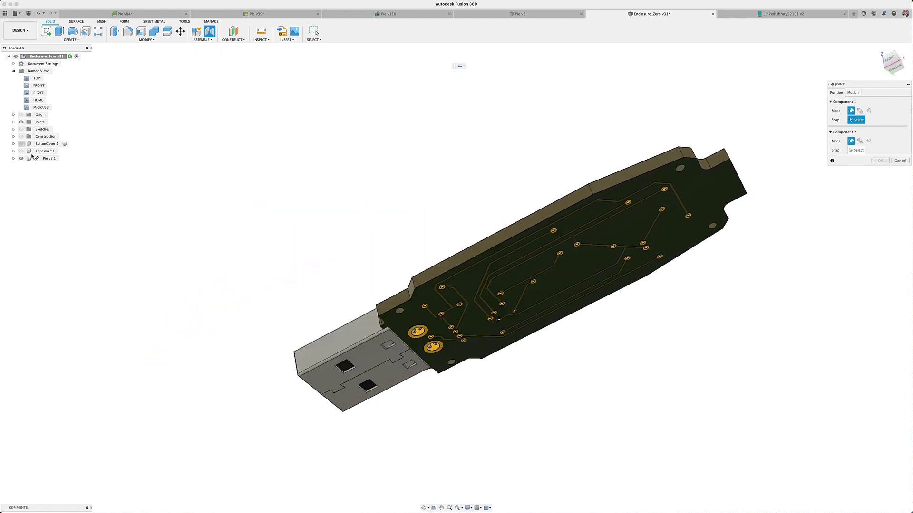
left_click(21, 144)
left_click(400, 311)
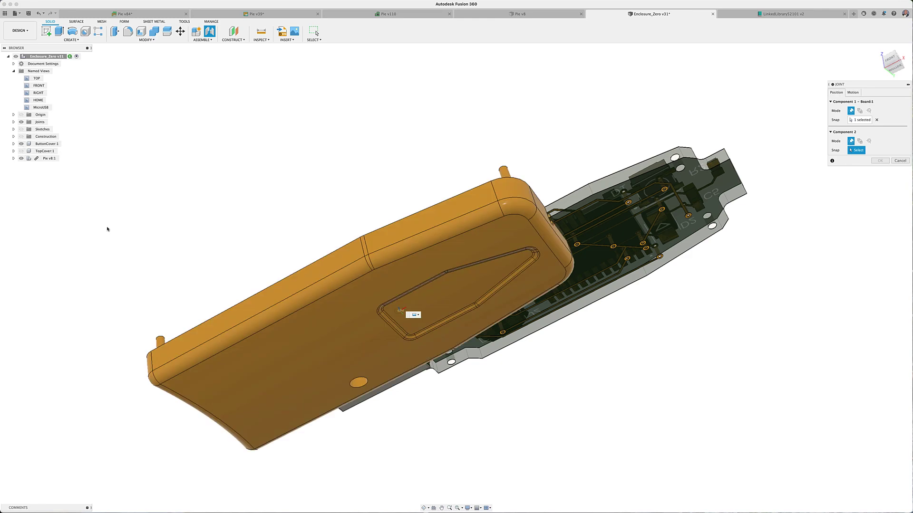
Pick the ButtonCover:1 snap point inside the enclosure base and apply the joint
left_click(21, 143)
middle_click_drag(283, 287, 289, 339, "shift")
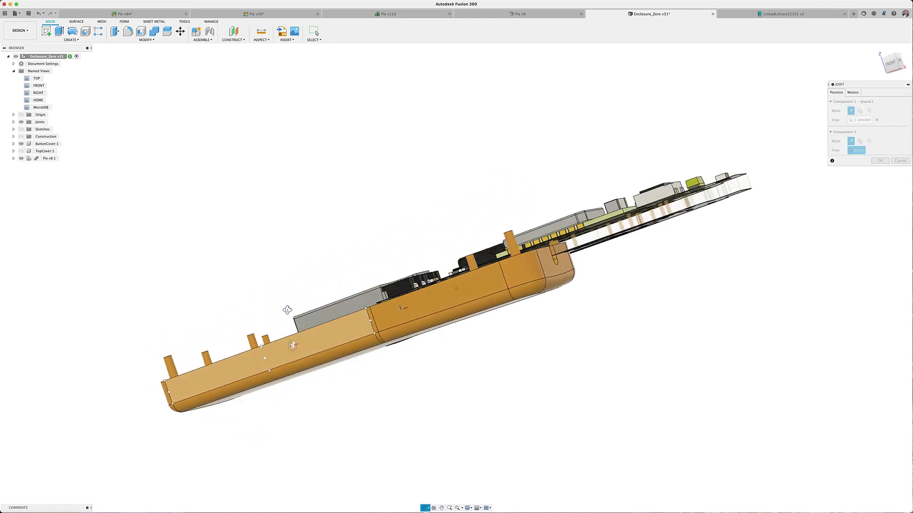
left_click_drag(305, 376, 257, 356, "shift")
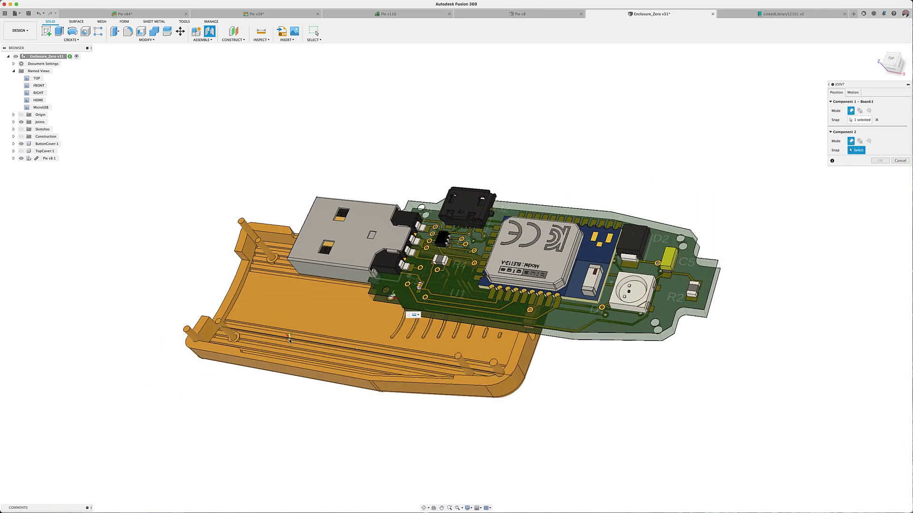
left_click(235, 339)
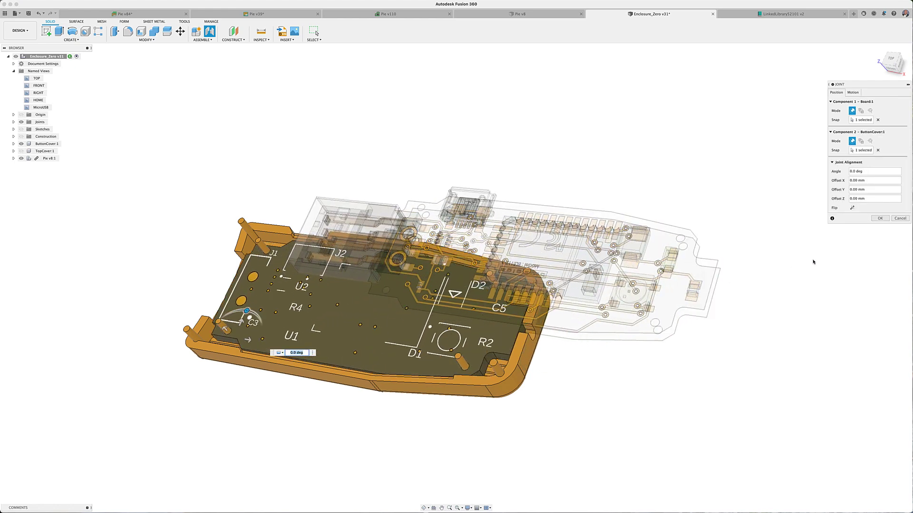
left_click(877, 219)
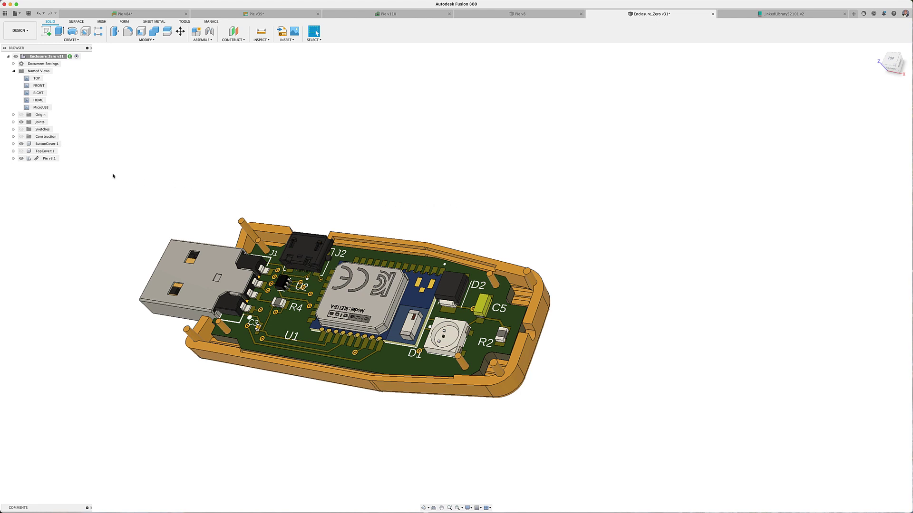
Show TopCover:1, go to the MicroUSB named view, and edit Pie v8:1 in place
left_click(22, 152)
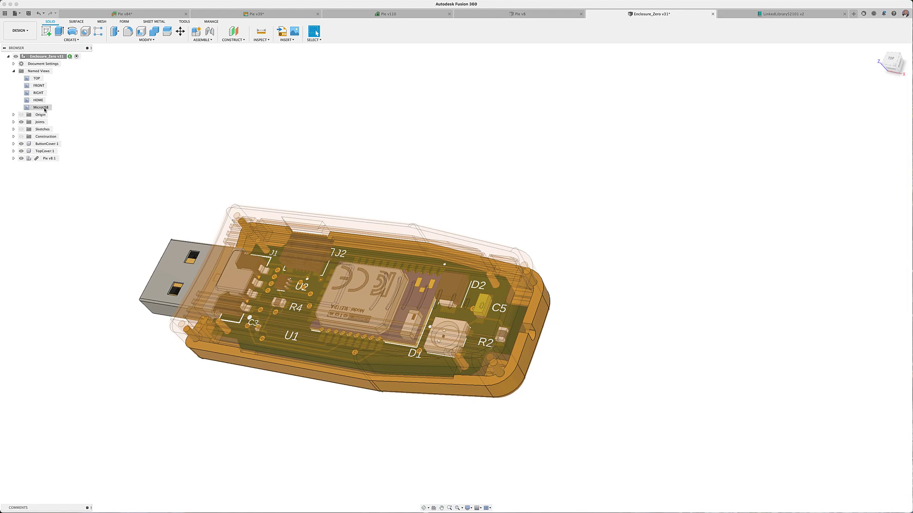
double_click(45, 107)
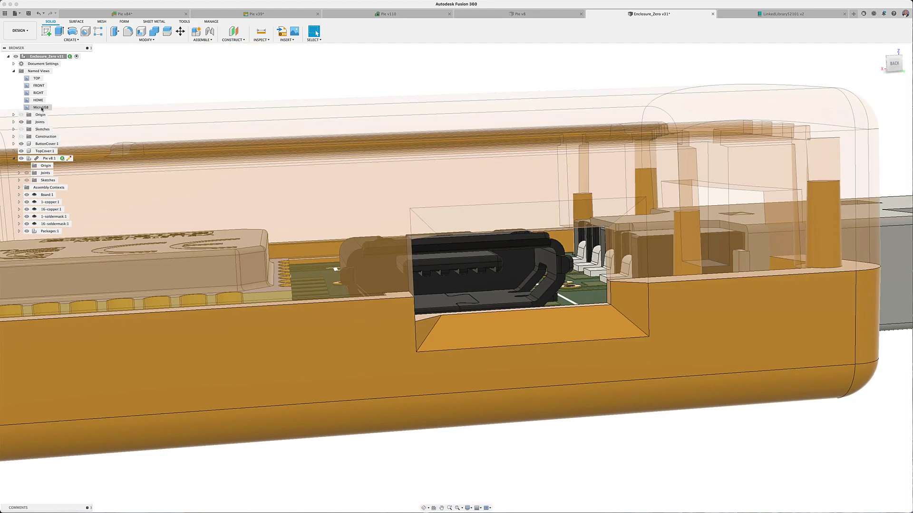
left_click(69, 158)
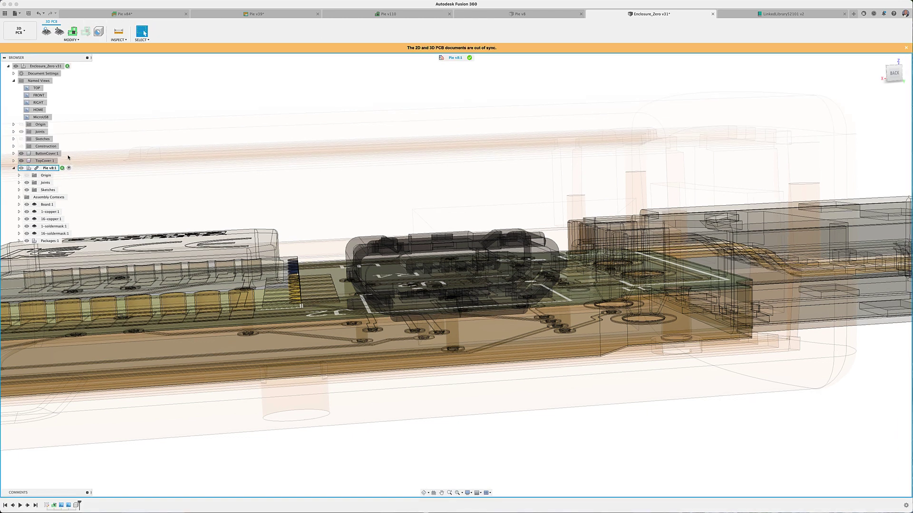
Move the micro-USB connector point to point toward the enclosure's port opening
left_click(59, 37)
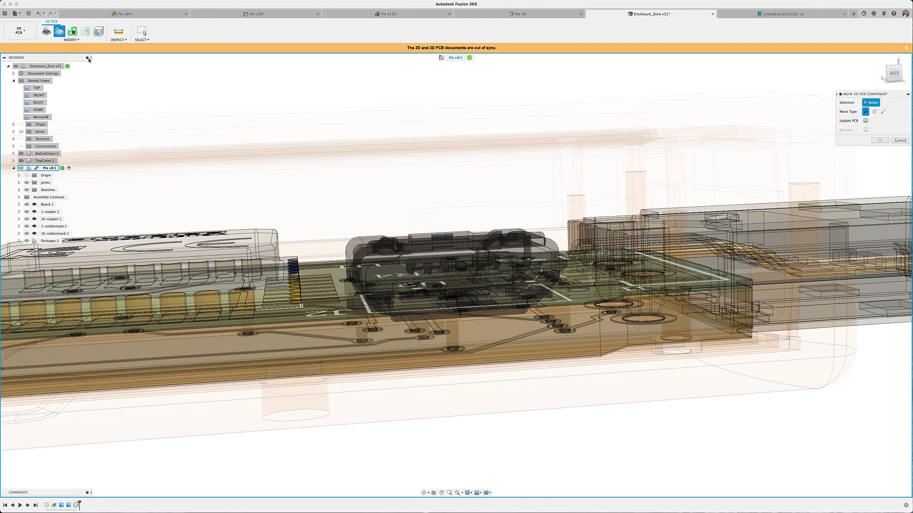
left_click(551, 239)
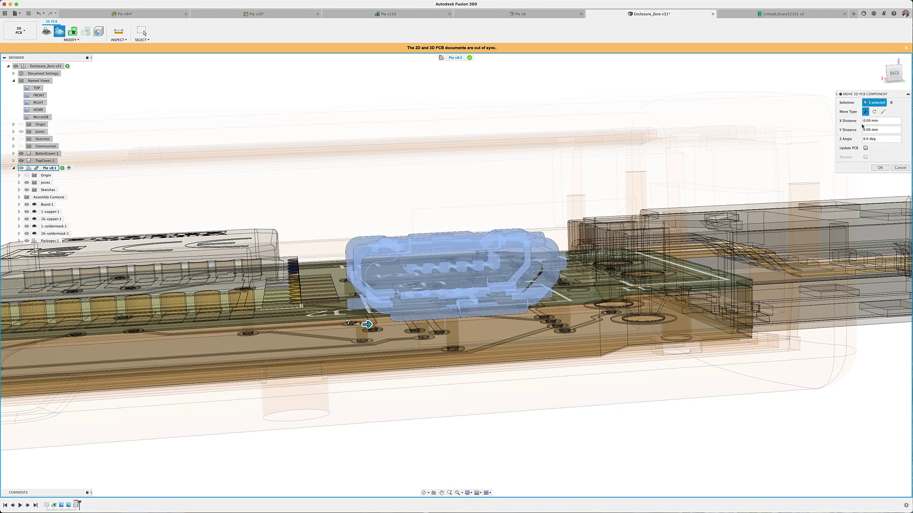
left_click(883, 112)
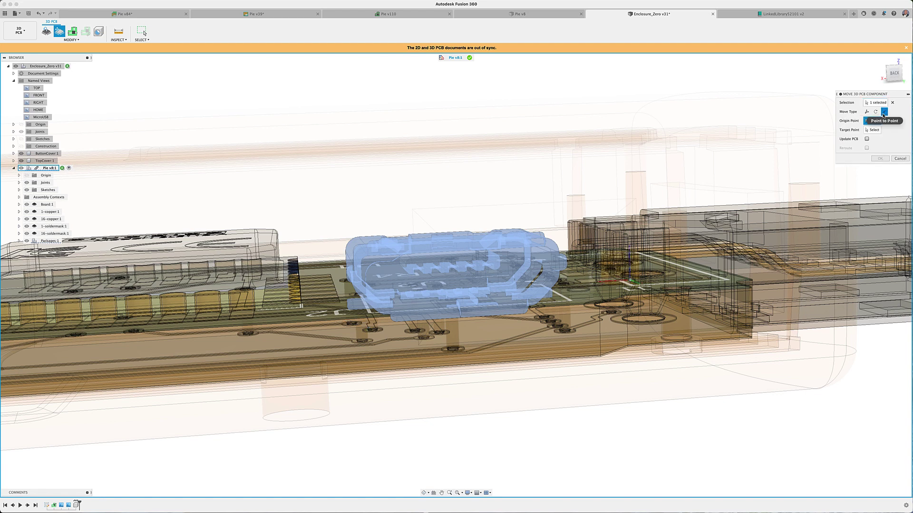
left_click(550, 267)
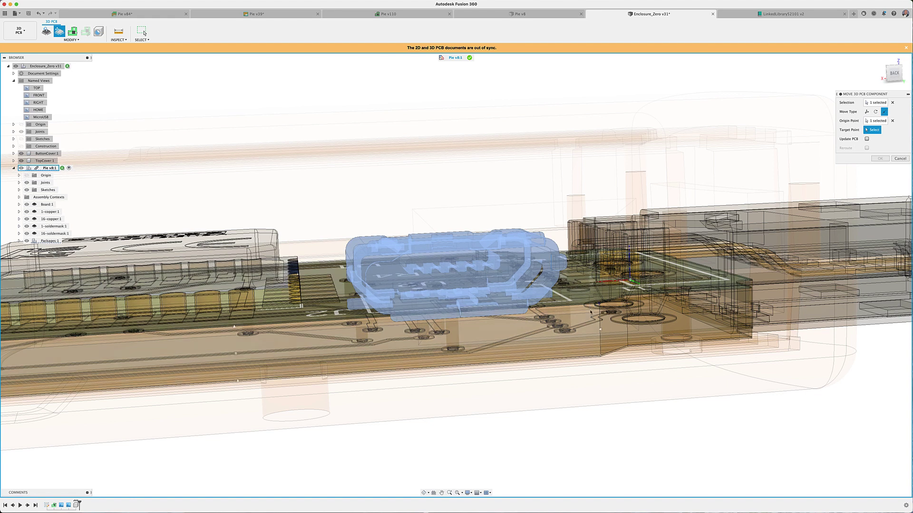
left_click(601, 315)
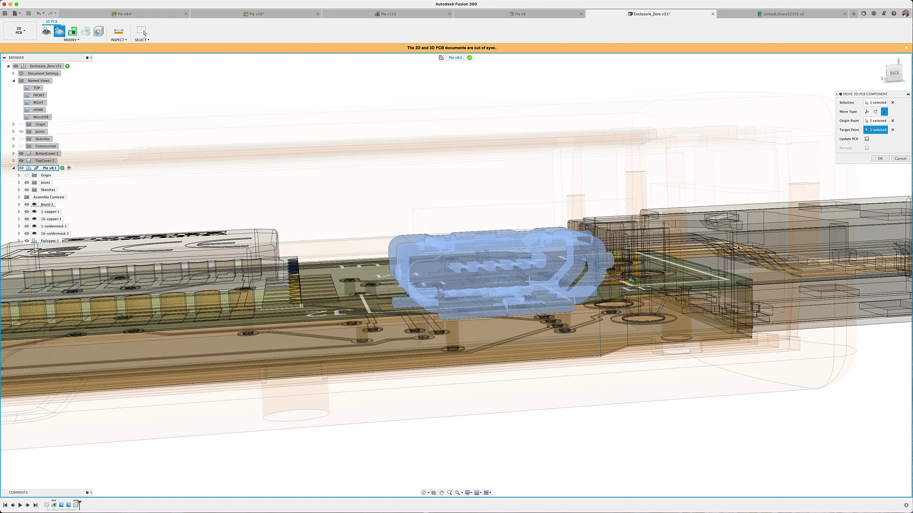
left_click(875, 161)
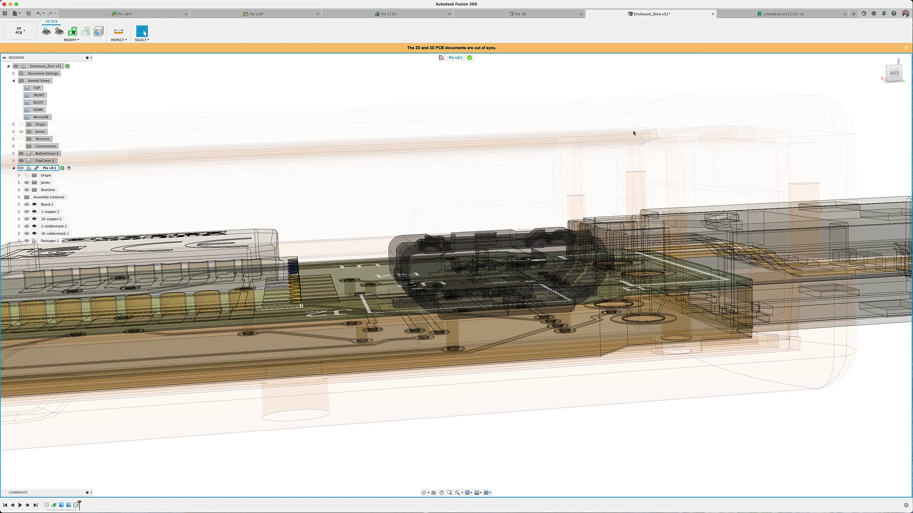
End in-place editing of the Pie board and return to the HOME named view
left_click(470, 57)
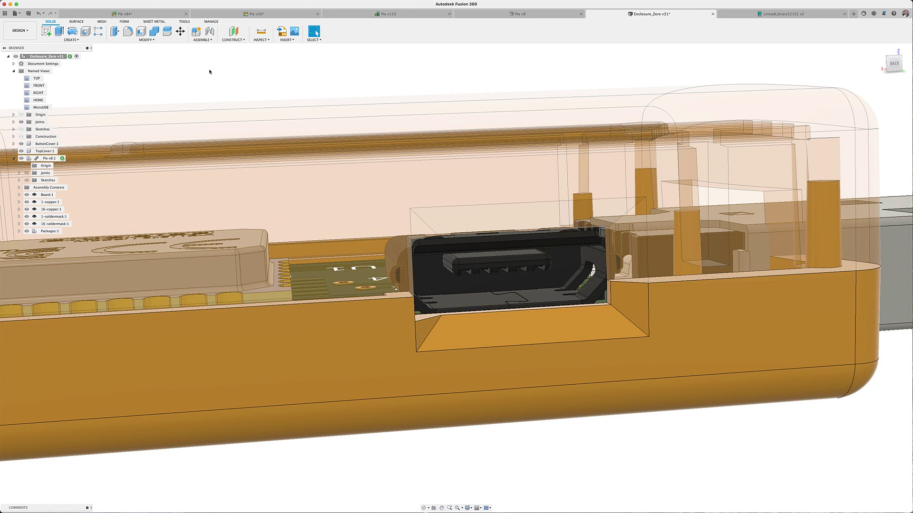
double_click(40, 100)
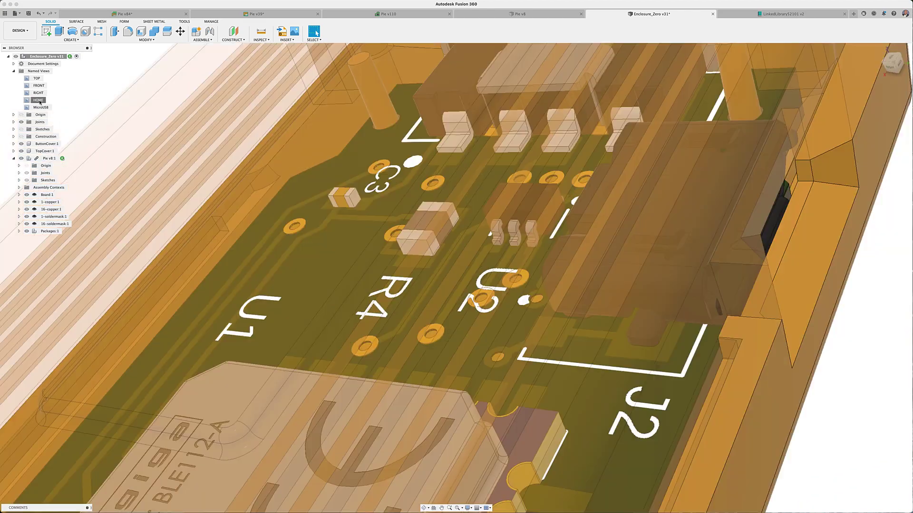